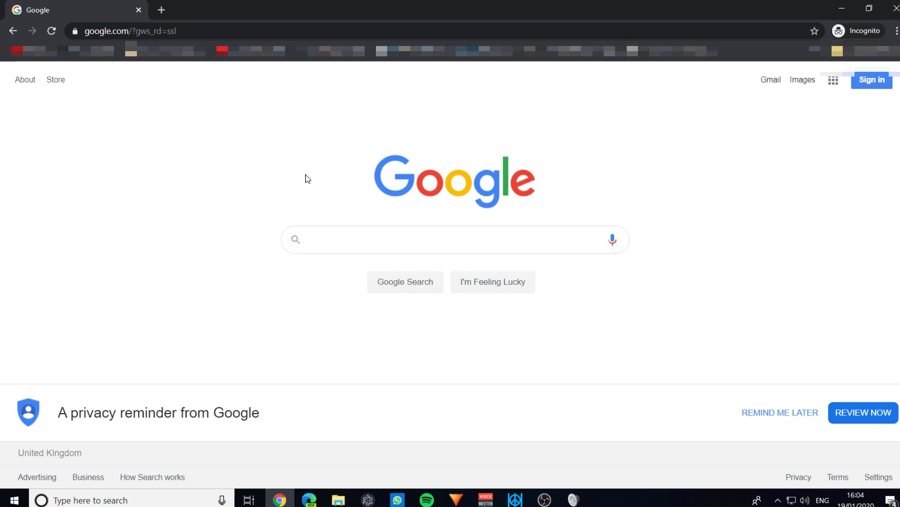
Search Google for 'alfred security camera app' using the autocomplete suggestion.
left_click(311, 237)
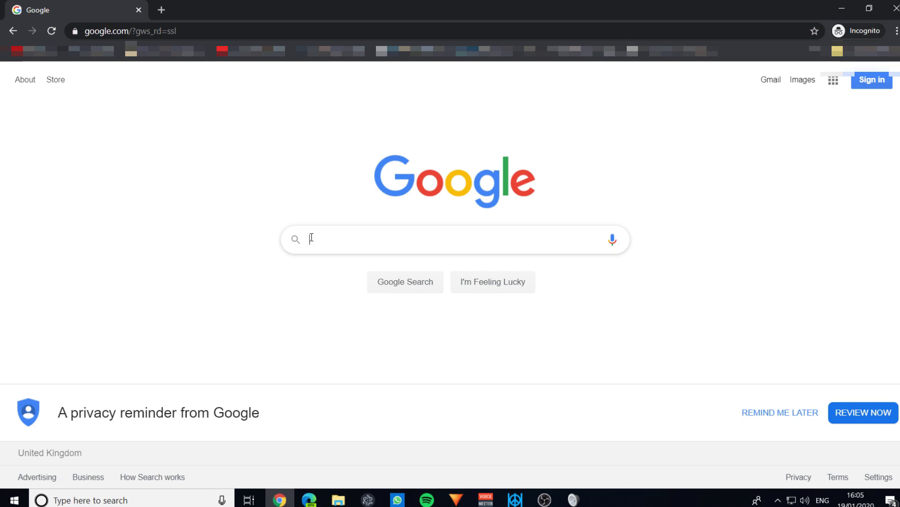
type("alfred")
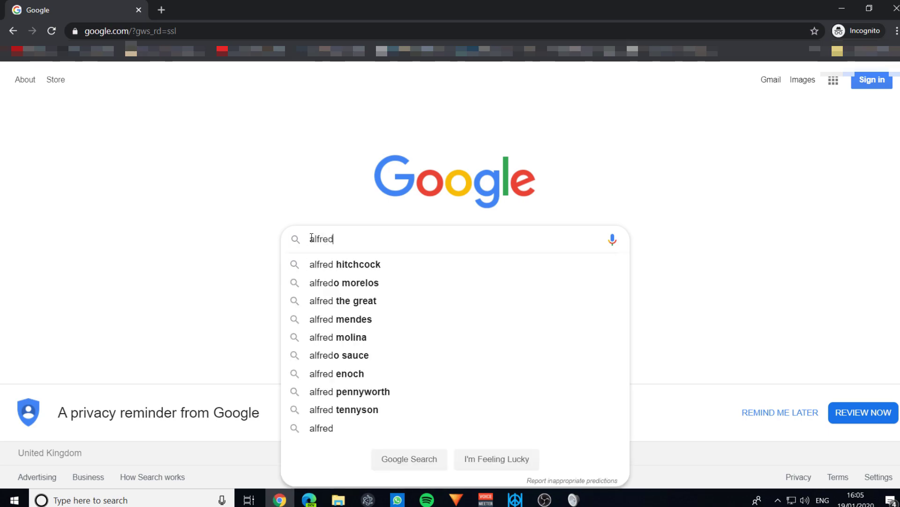
type(" securi")
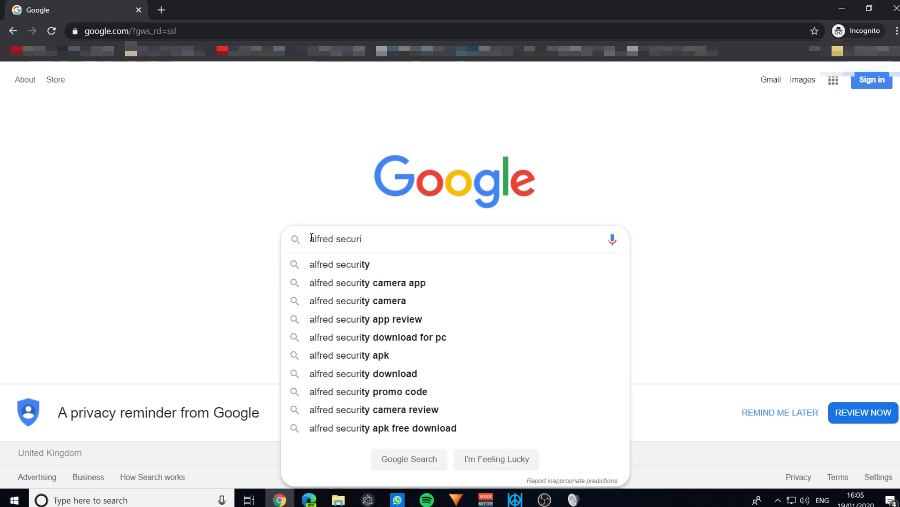
key("Down")
key("Down")
key("Return")
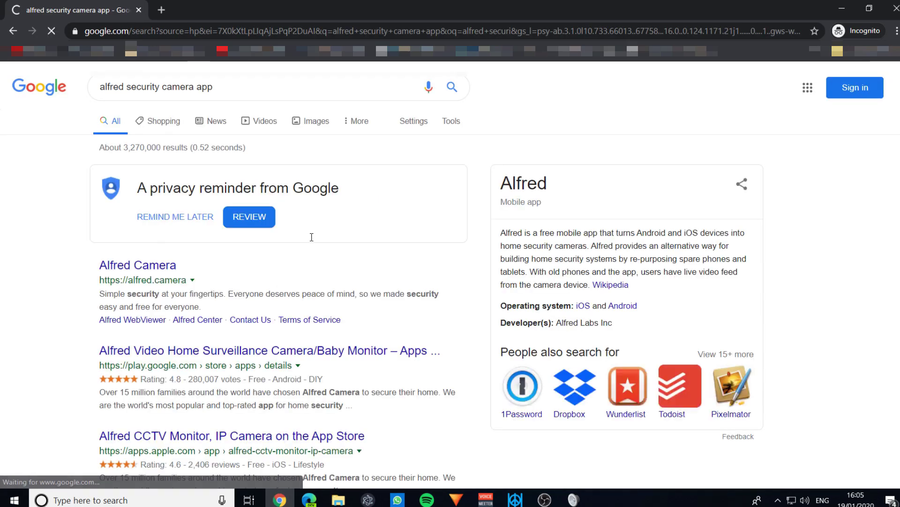
Open the official Alfred Camera website and scroll through its home page.
left_click(162, 265)
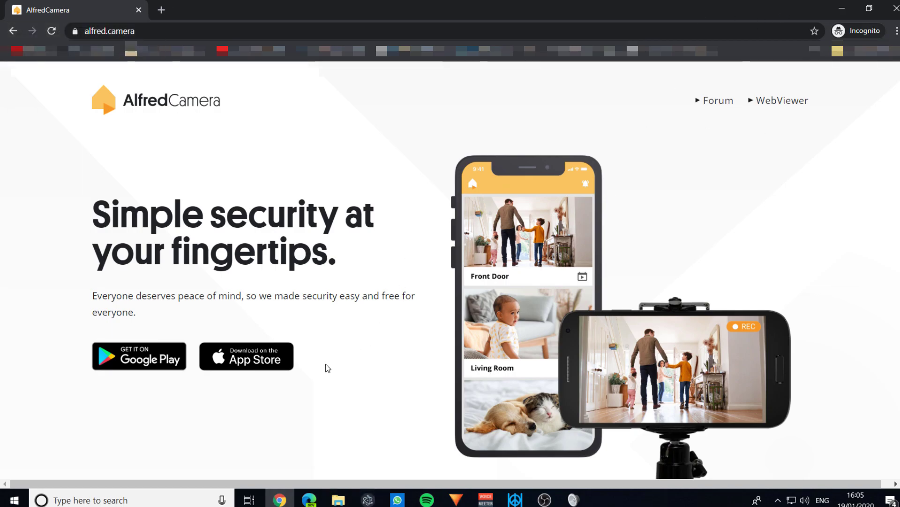
scroll(307, 368, "down", 6)
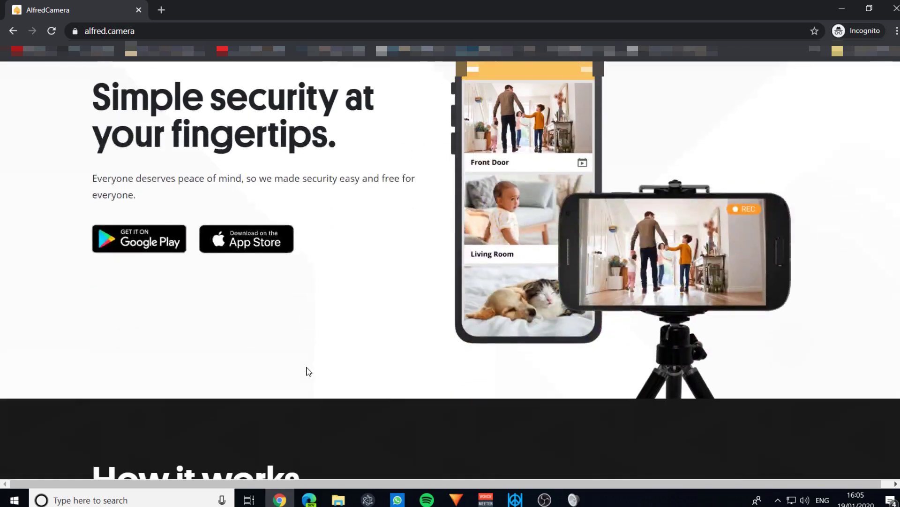
scroll(312, 361, "down", 4)
scroll(406, 251, "up", 10)
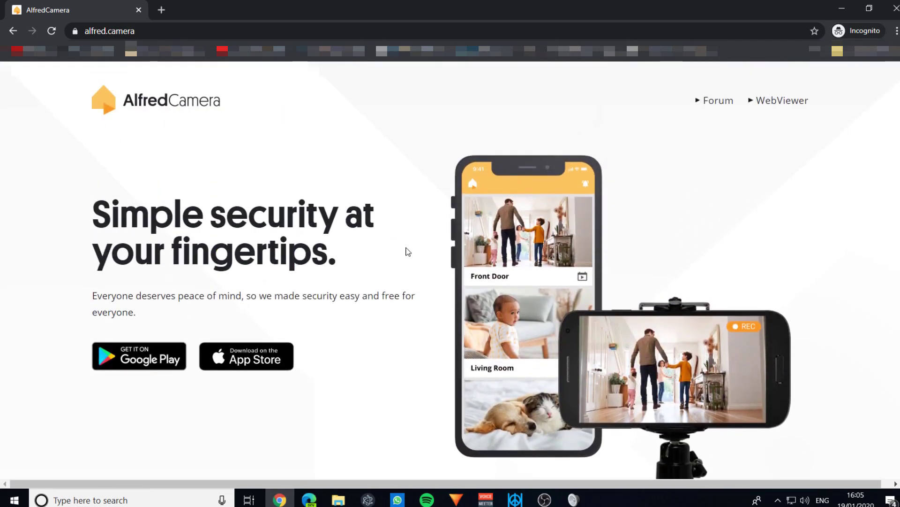
Open Alfred WebViewer, accept the cookie notice, sign in with the Google account's e-mail, and allow access.
left_click(776, 100)
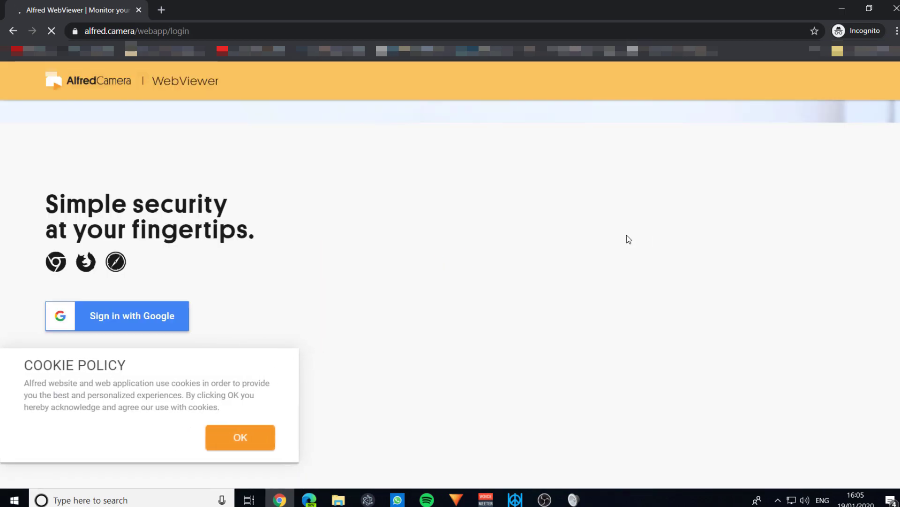
left_click(249, 431)
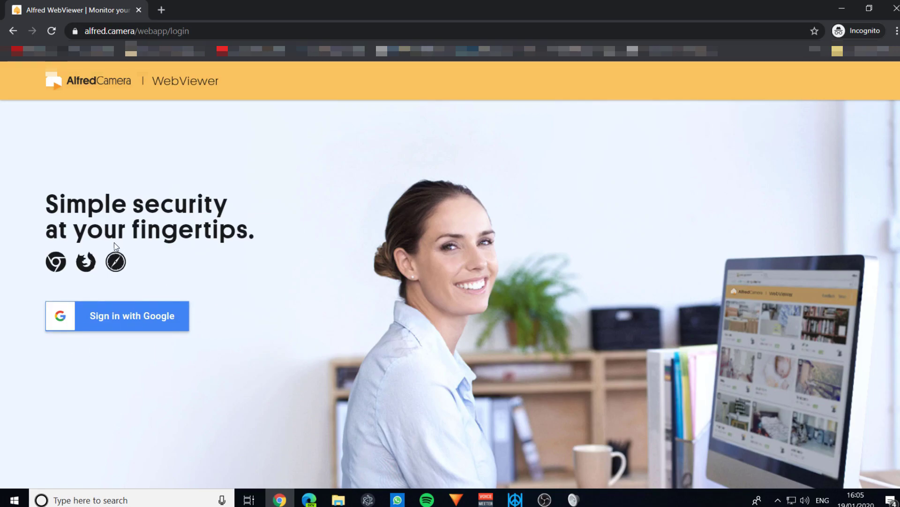
left_click(127, 315)
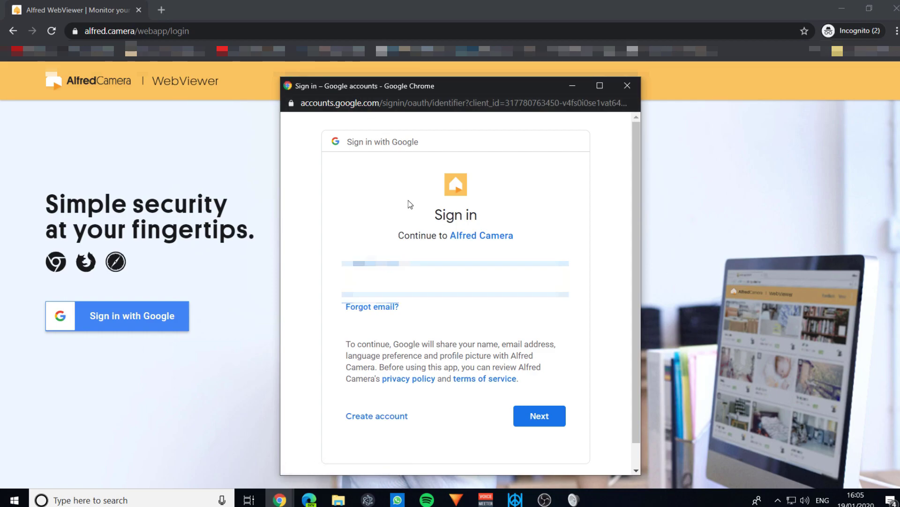
type("ab")
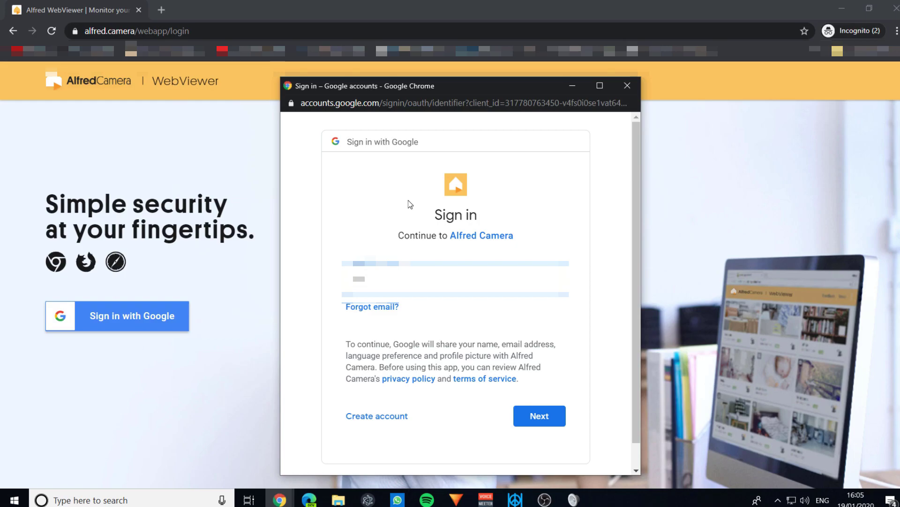
type("cdefghijkl")
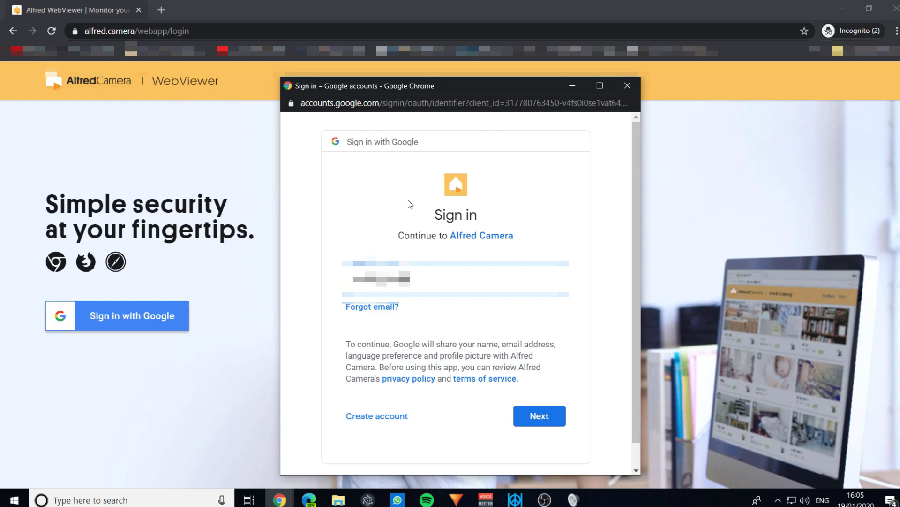
type("mnopqrstuv")
key("Return")
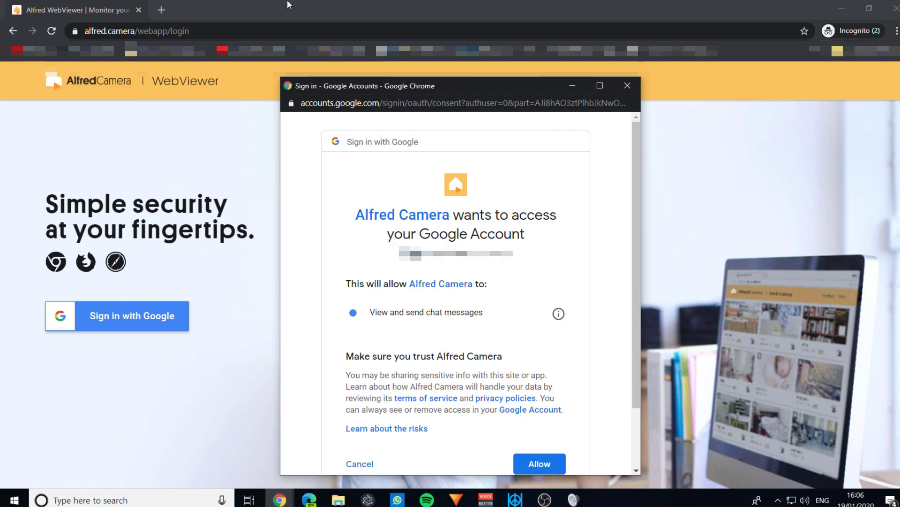
scroll(533, 315, "down", 2)
left_click(532, 392)
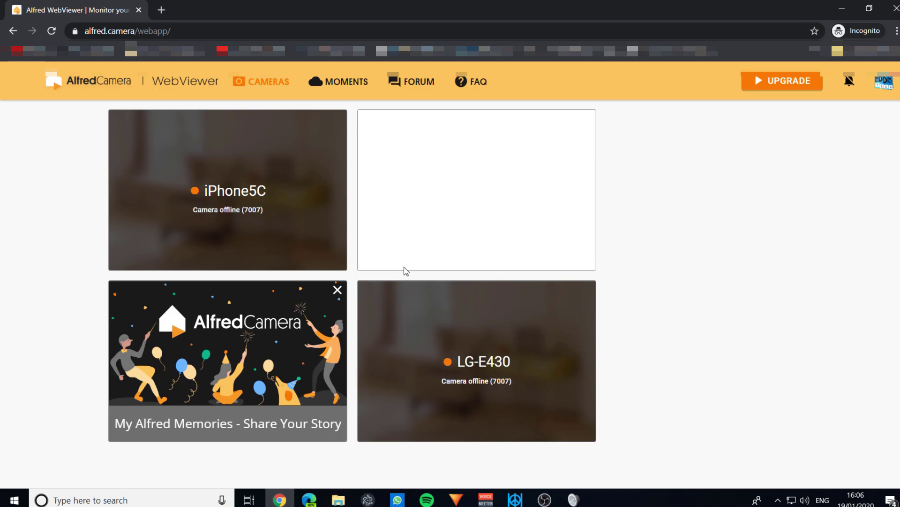
Delete the iPhone5C camera, then the LG-E430 camera, confirming each deletion.
mouse_move(263, 234)
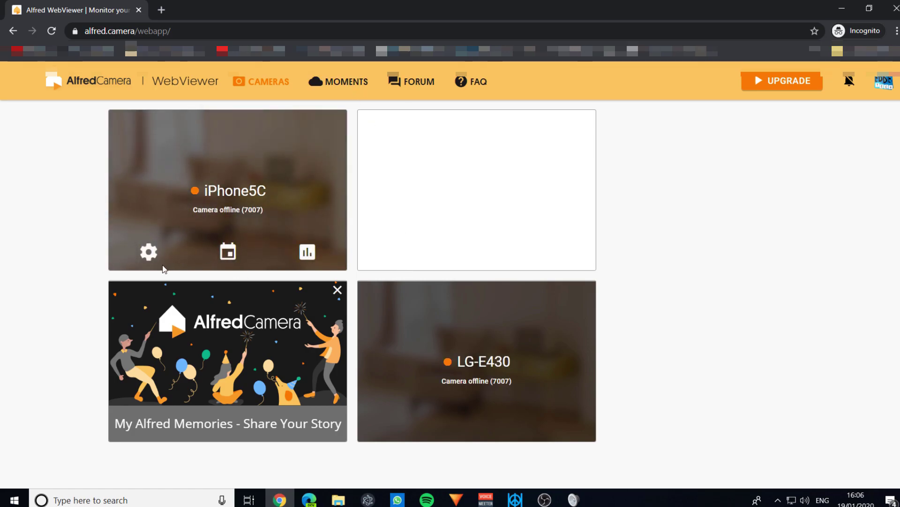
left_click(149, 252)
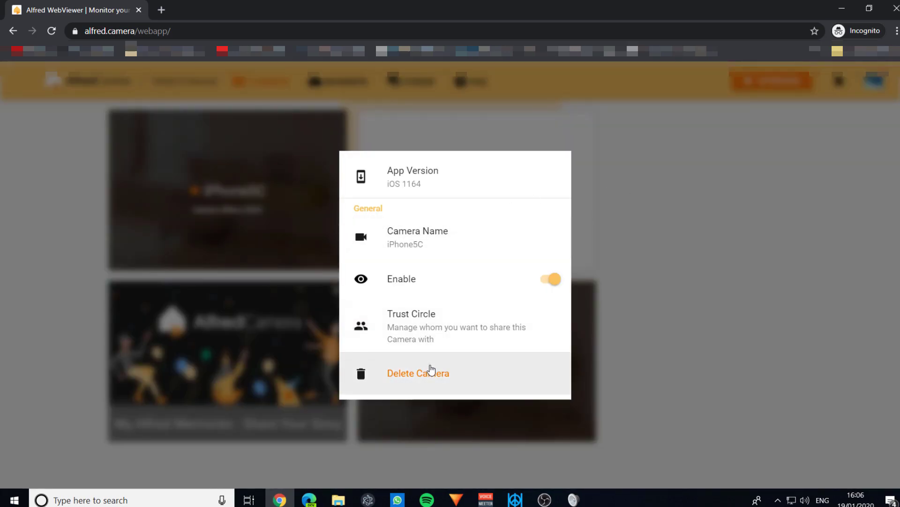
left_click(430, 370)
left_click(529, 310)
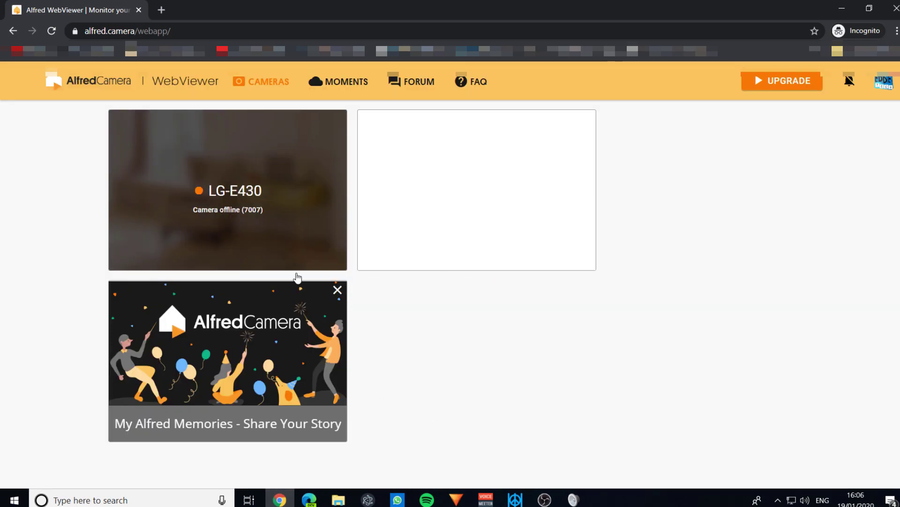
mouse_move(256, 251)
left_click(139, 251)
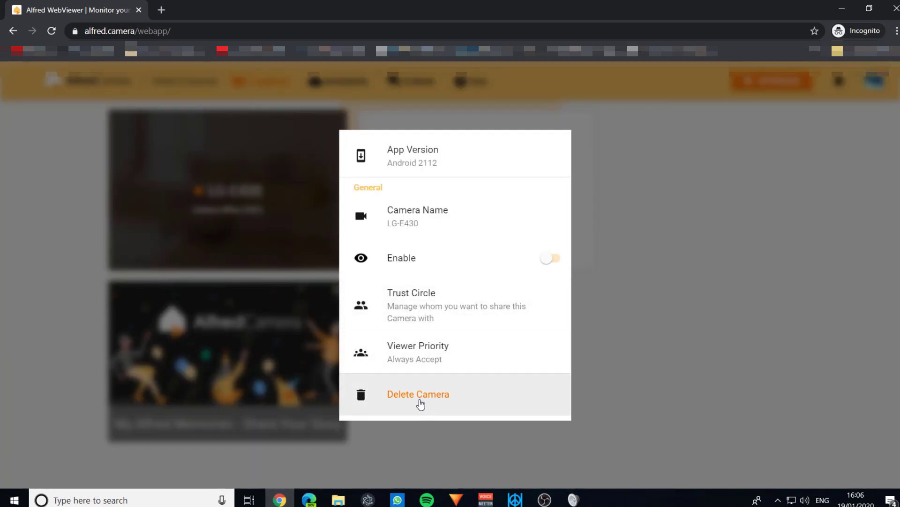
left_click(421, 403)
left_click(522, 310)
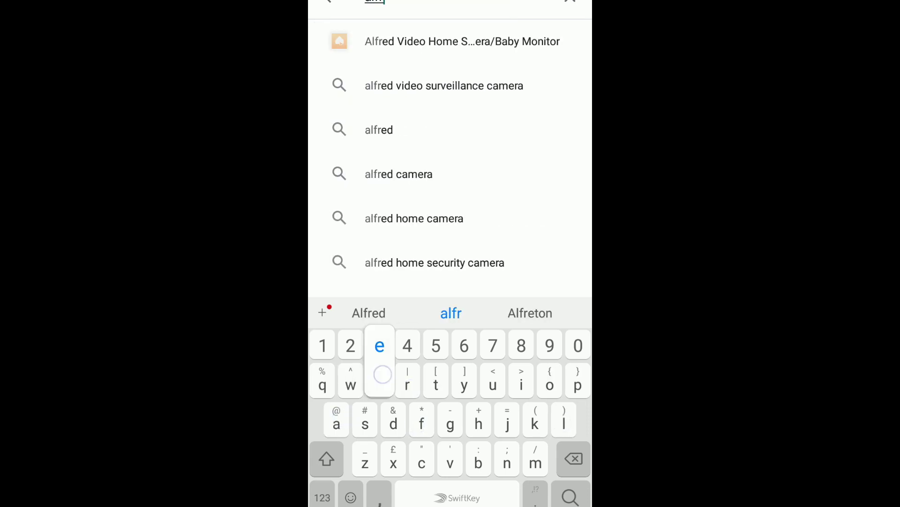
Install Alfred Video Home Surveillance Camera/Baby Monitor from its Play Store page and open it.
left_click(412, 41)
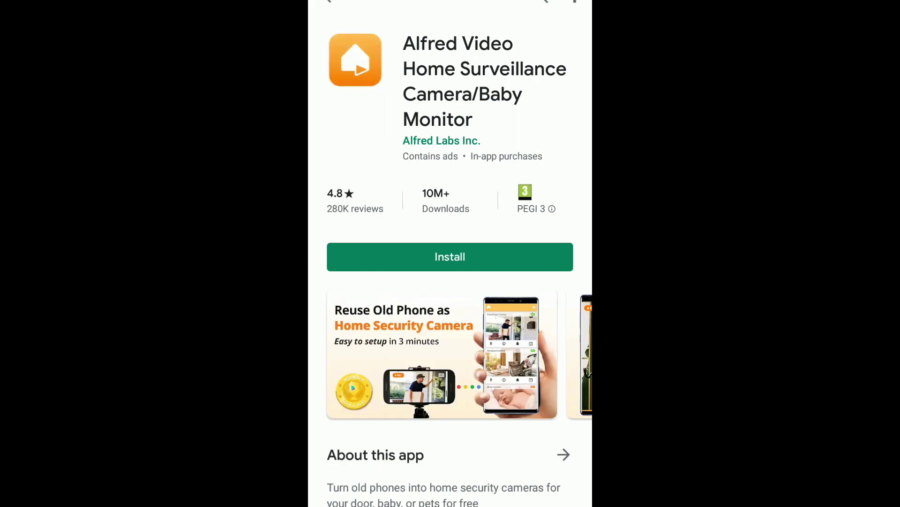
left_click(503, 248)
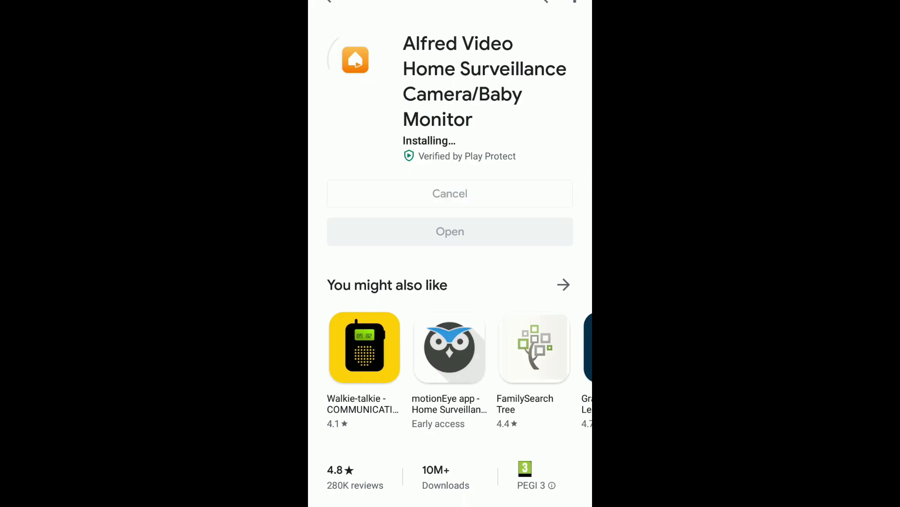
left_click_drag(544, 283, 544, 272)
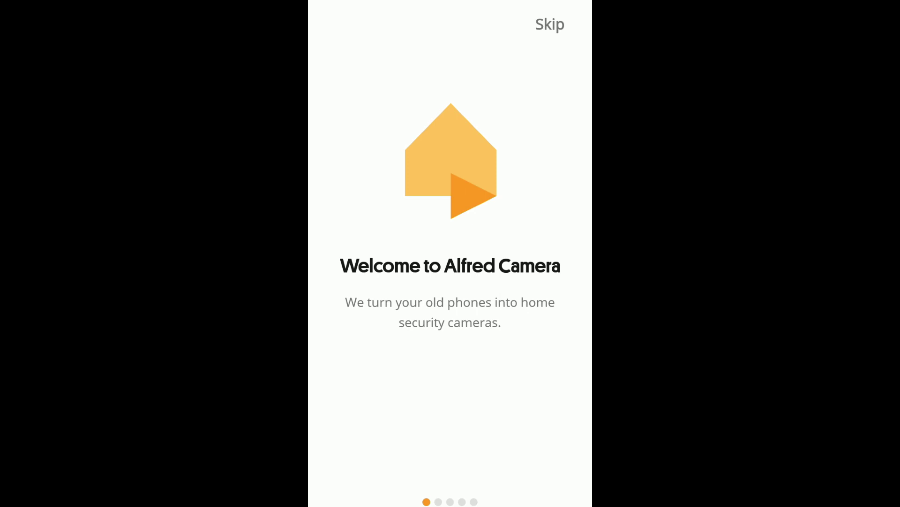
Skip the intro, choose Camera mode for this phone, sign in with Google, and allow camera access.
left_click(549, 24)
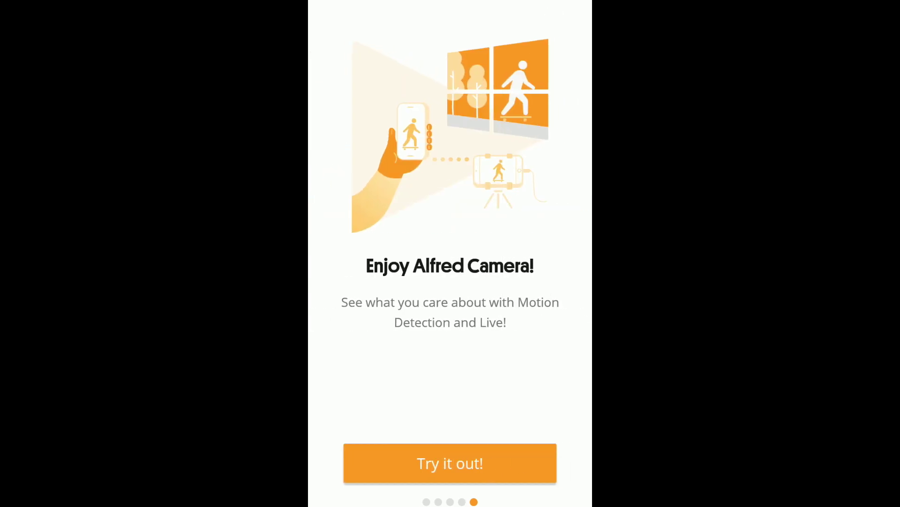
left_click(488, 472)
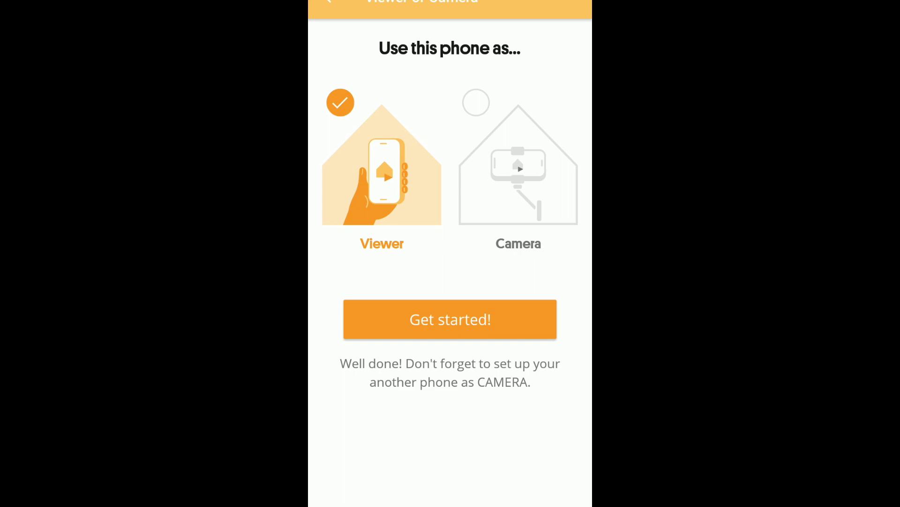
left_click(513, 192)
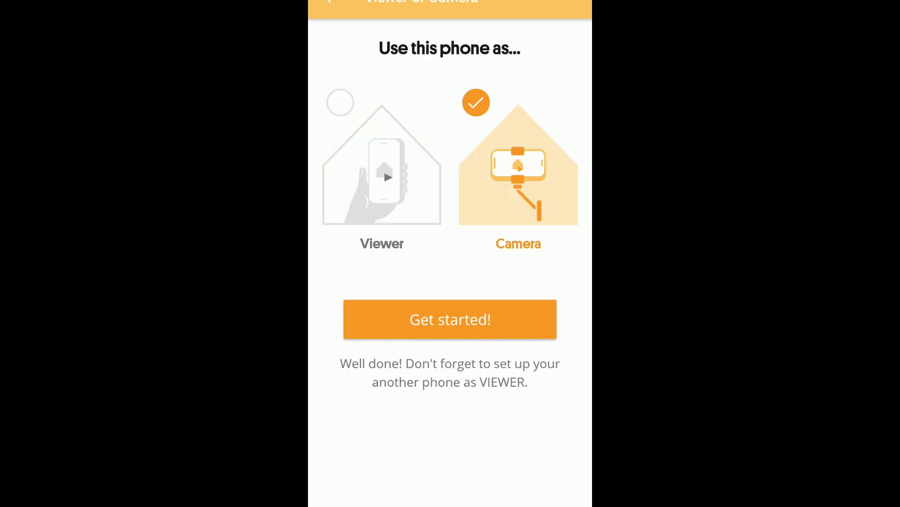
left_click(450, 318)
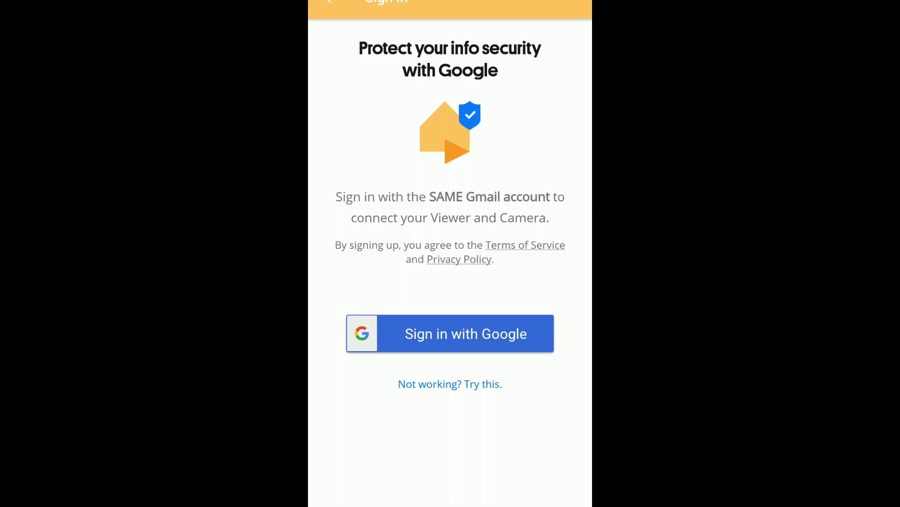
left_click(476, 334)
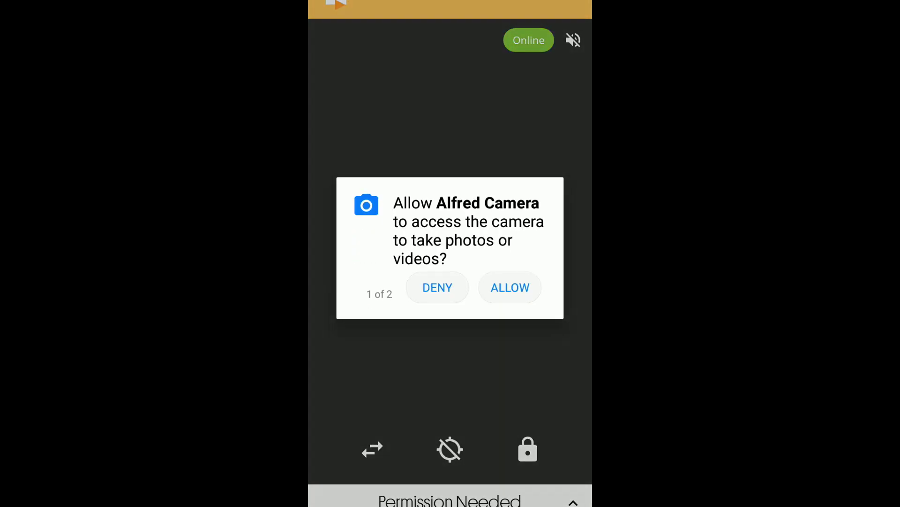
left_click(511, 287)
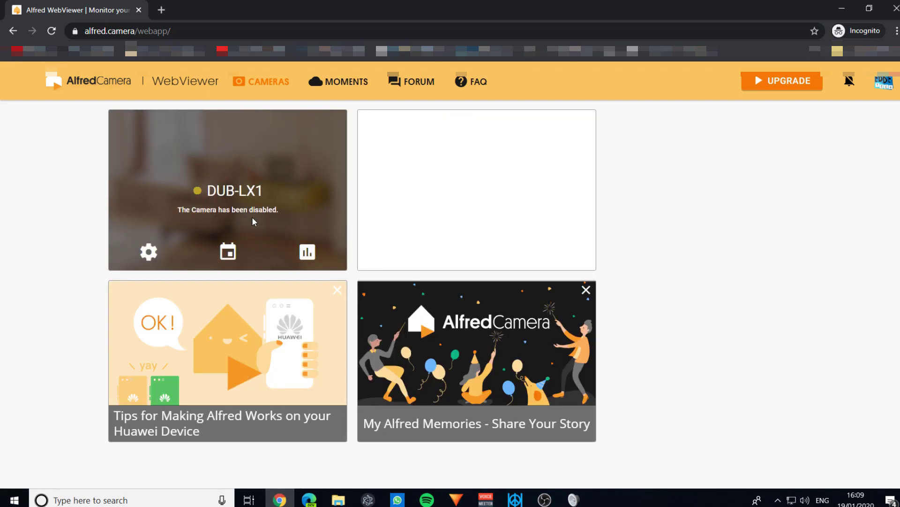
Open the DUB-LX1 camera card to watch its live stream.
left_click(230, 196)
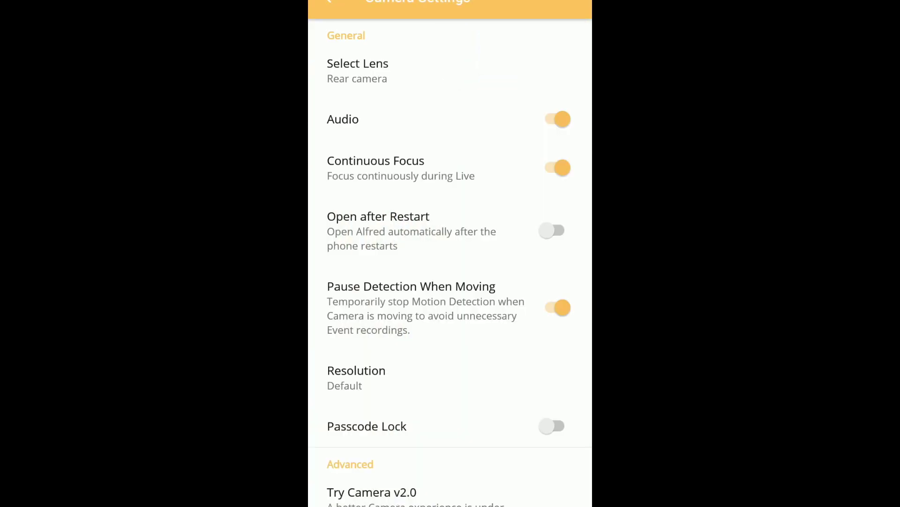
Switch the lens to Front camera, then back to Rear camera, and turn Audio off.
left_click(413, 73)
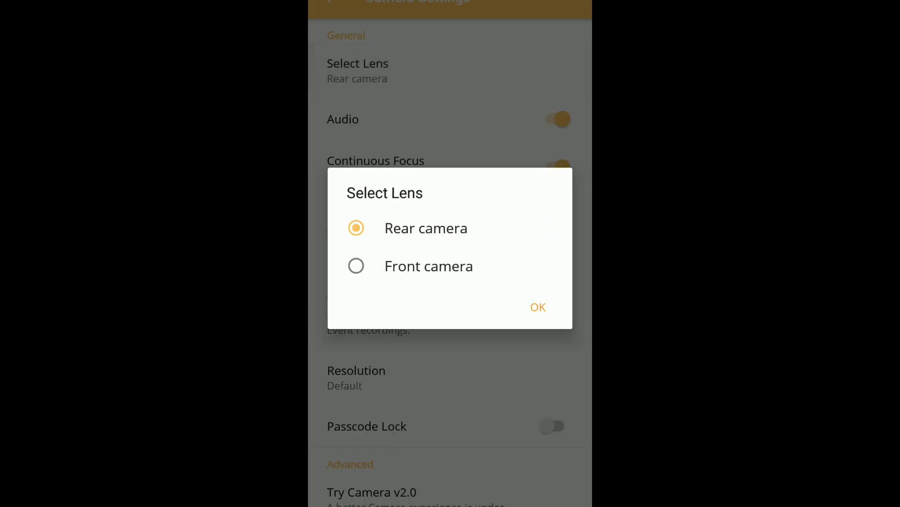
left_click(541, 307)
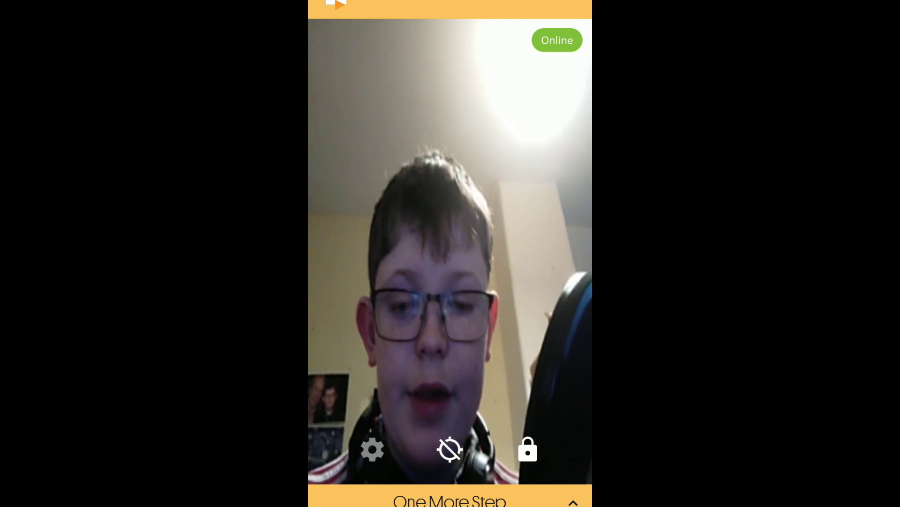
left_click(372, 449)
left_click(427, 68)
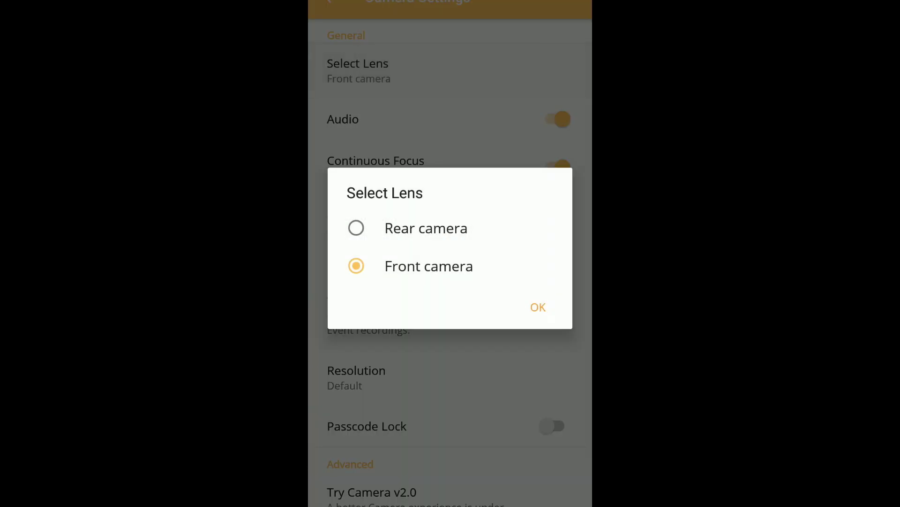
left_click(538, 307)
left_click(554, 119)
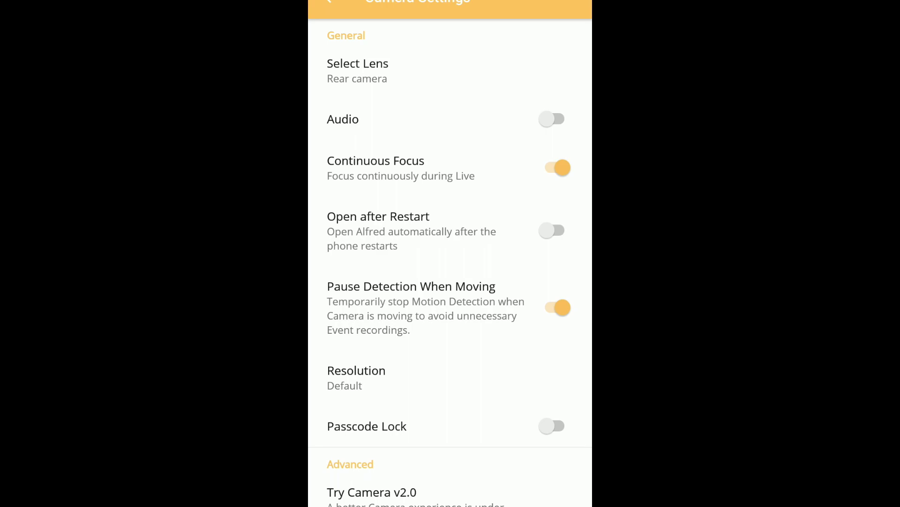
scroll(450, 263, "down", 1)
key("Escape")
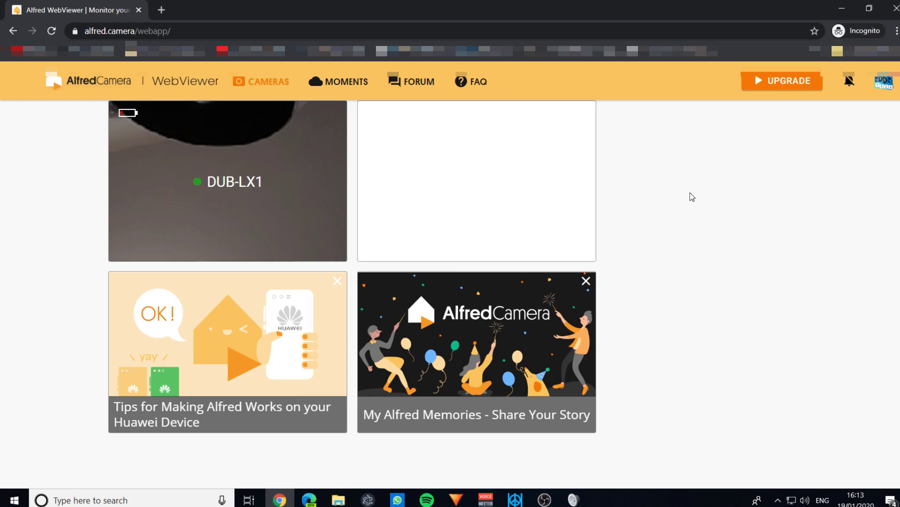
Open the DUB-LX1 tile to show its live view and camera details.
left_click(249, 194)
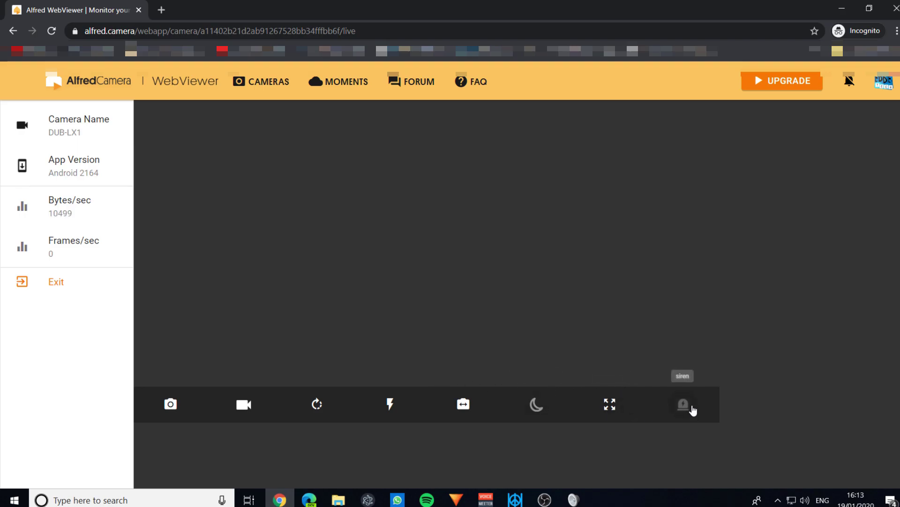
Activate the DUB-LX1 siren, switch the Low-Light Filter on then off, and exit the live view.
left_click(672, 411)
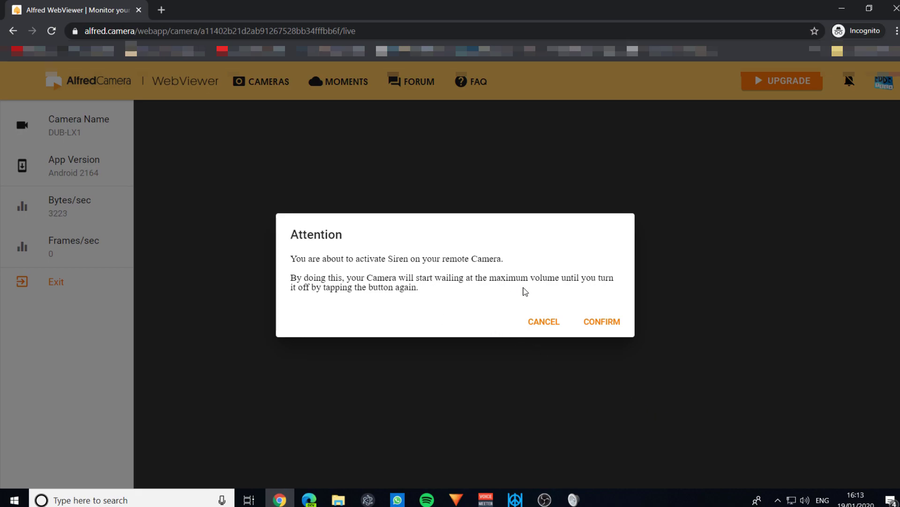
left_click(592, 323)
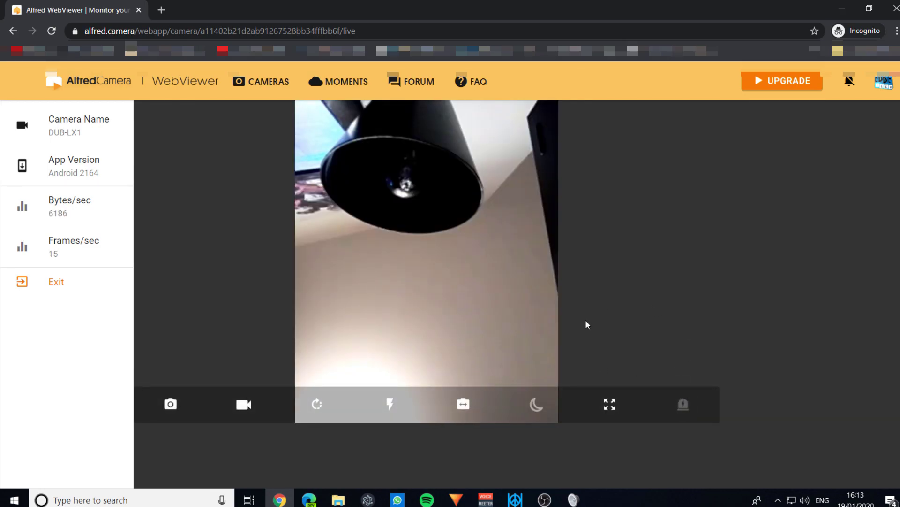
left_click(536, 404)
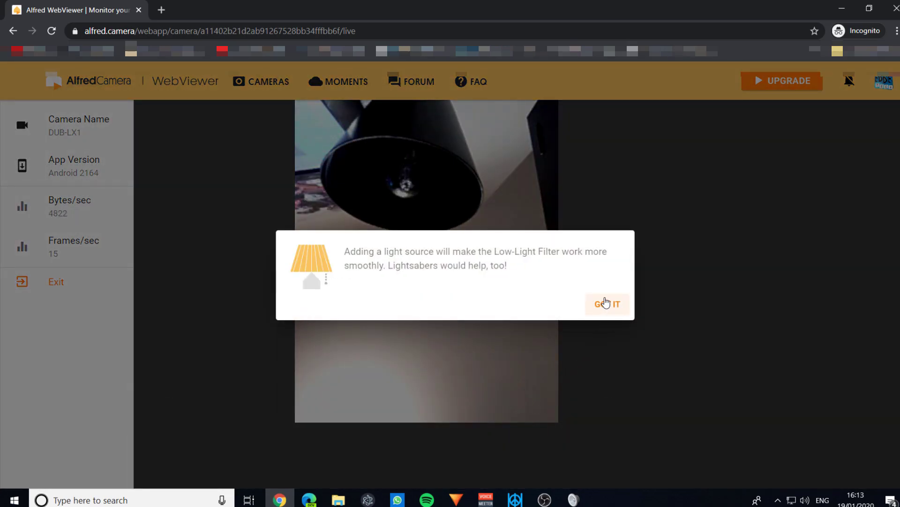
left_click(606, 304)
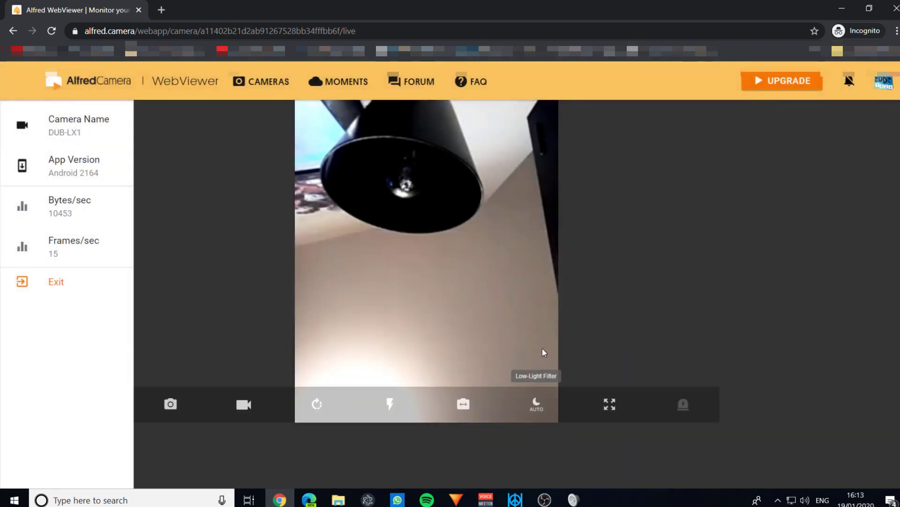
left_click(537, 390)
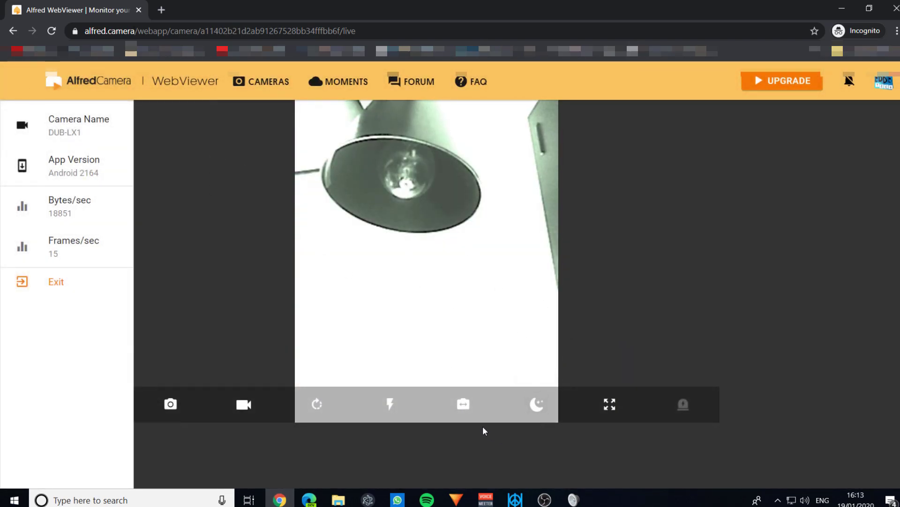
left_click(537, 407)
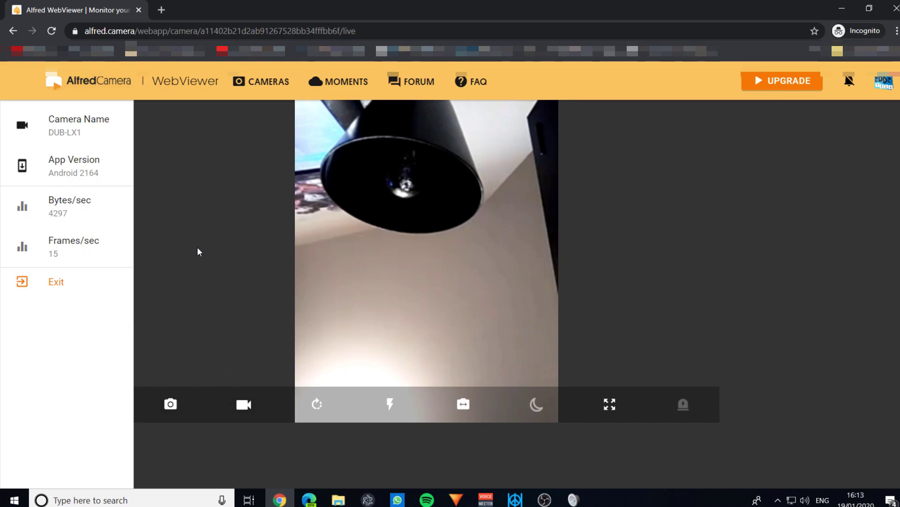
left_click(44, 282)
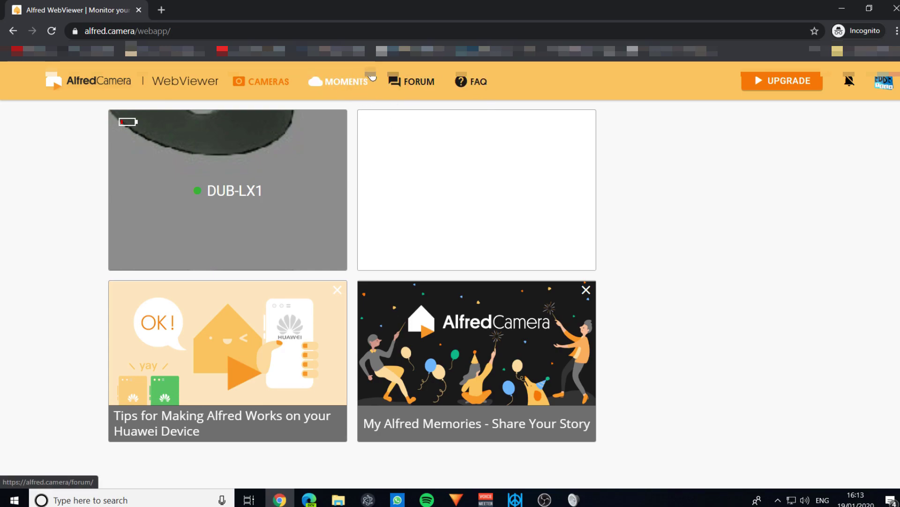
Reopen the DUB-LX1 live view, record a brief clip, and check Moments for it.
left_click(356, 82)
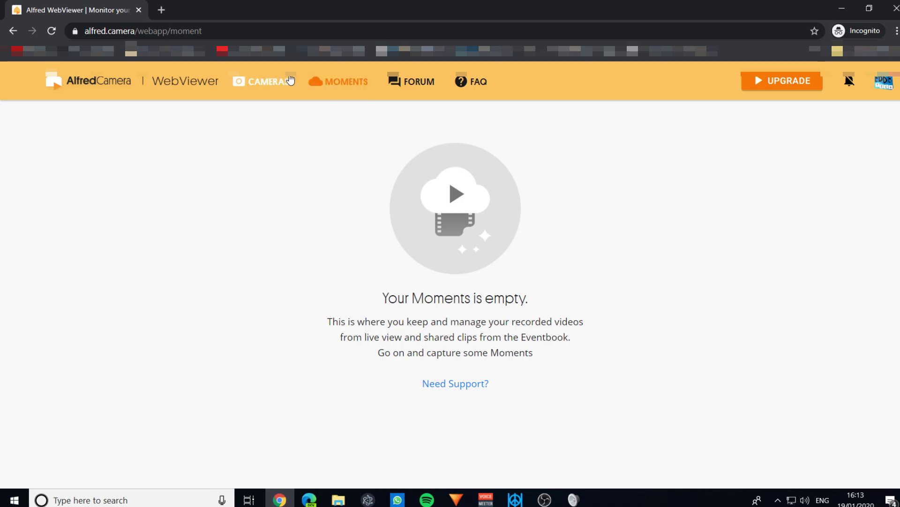
left_click(267, 81)
left_click(292, 251)
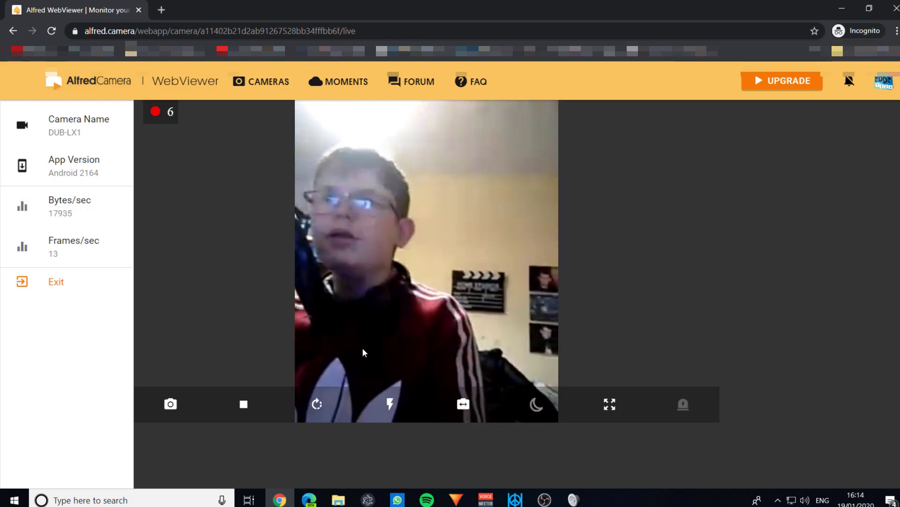
left_click(244, 403)
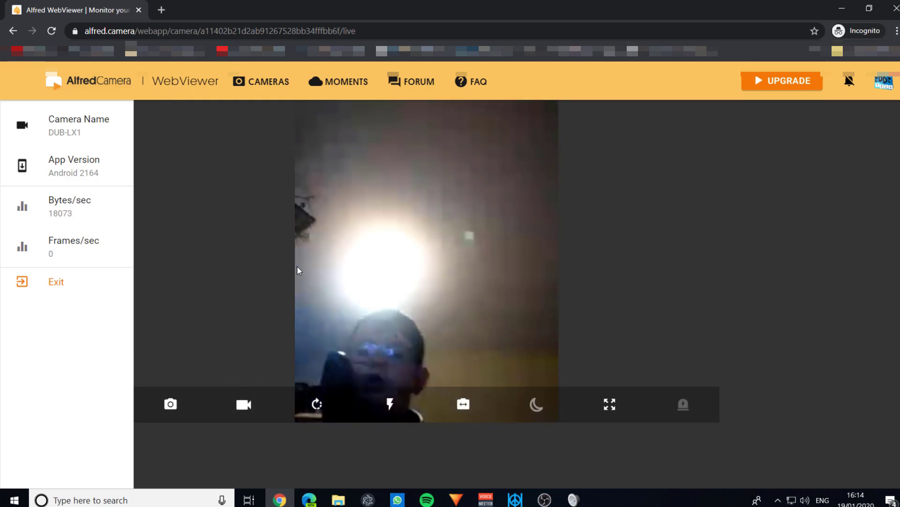
left_click(324, 85)
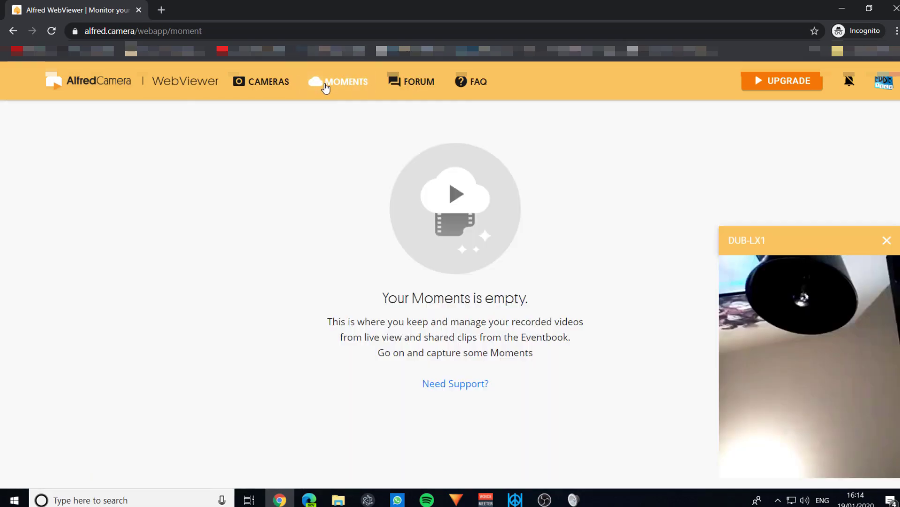
Dismiss the DUB-LX1 mini player and play the 7-second Jan 19, 2020 4:14 PM clip in Moments.
left_click(888, 241)
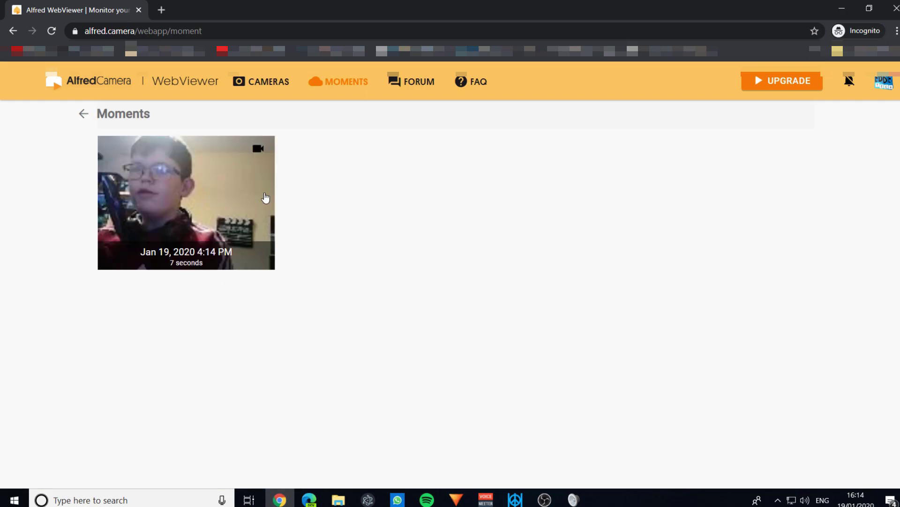
left_click(228, 222)
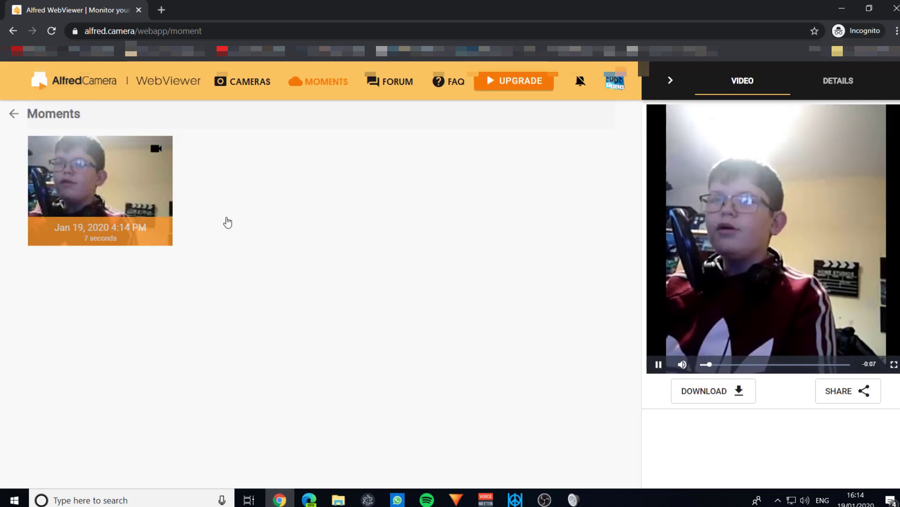